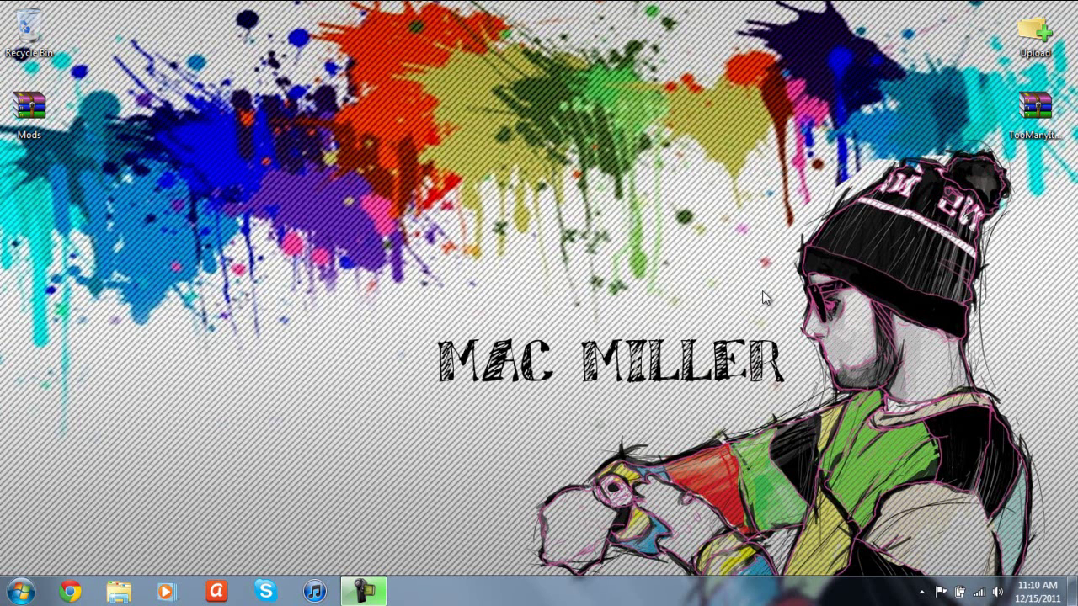
{"action": "left_click_drag", "start_coordinate": [1012, 116], "coordinate": [392, 179]}
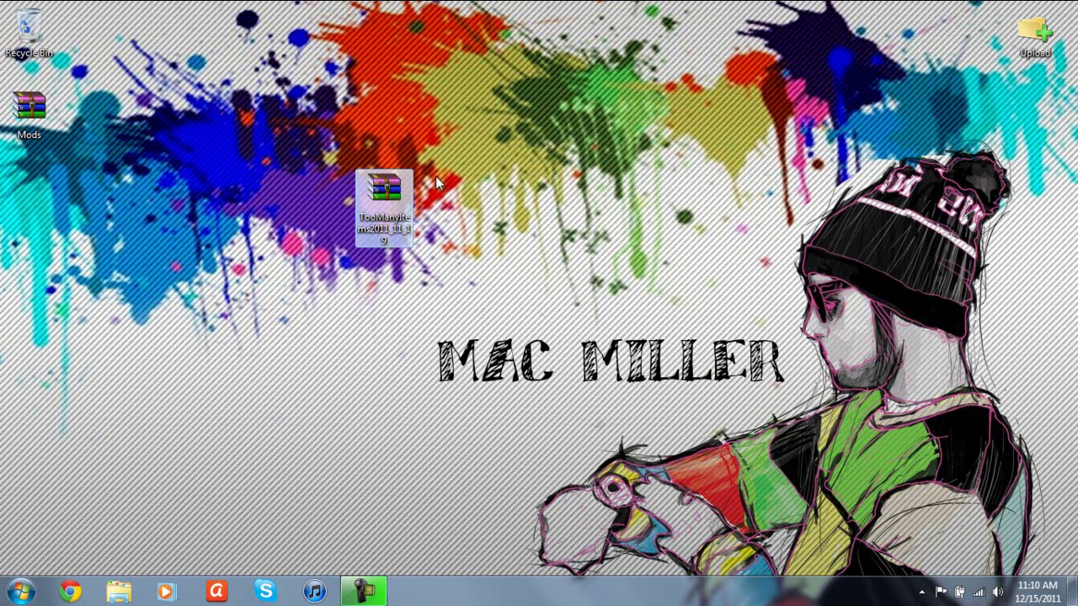
{"action": "left_click_drag", "start_coordinate": [257, 116], "coordinate": [517, 345]}
{"action": "left_click", "coordinate": [456, 241]}
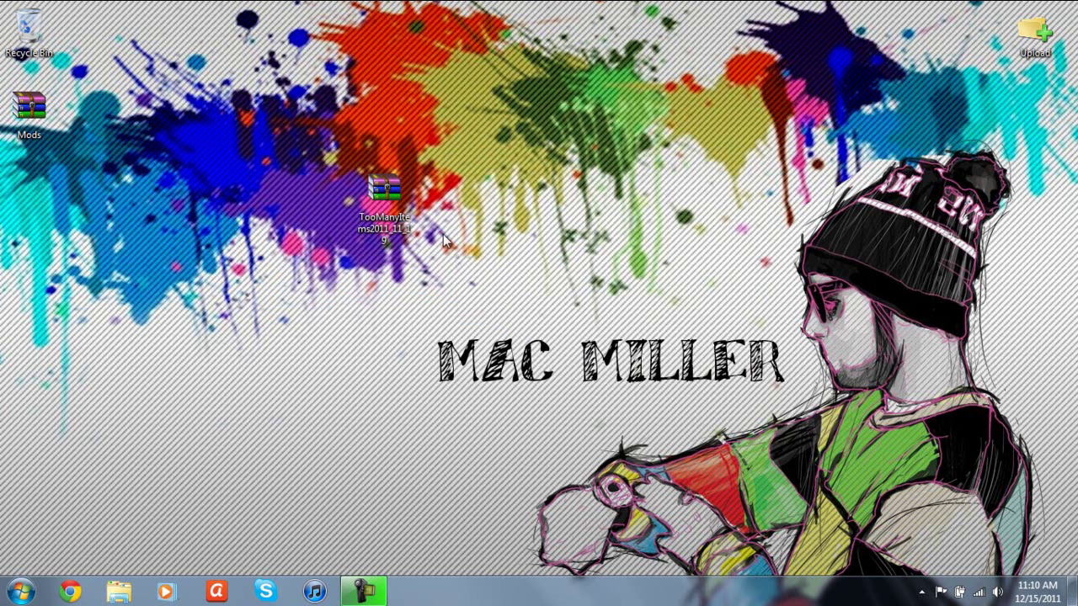
{"action": "left_click_drag", "start_coordinate": [383, 192], "coordinate": [1040, 113]}
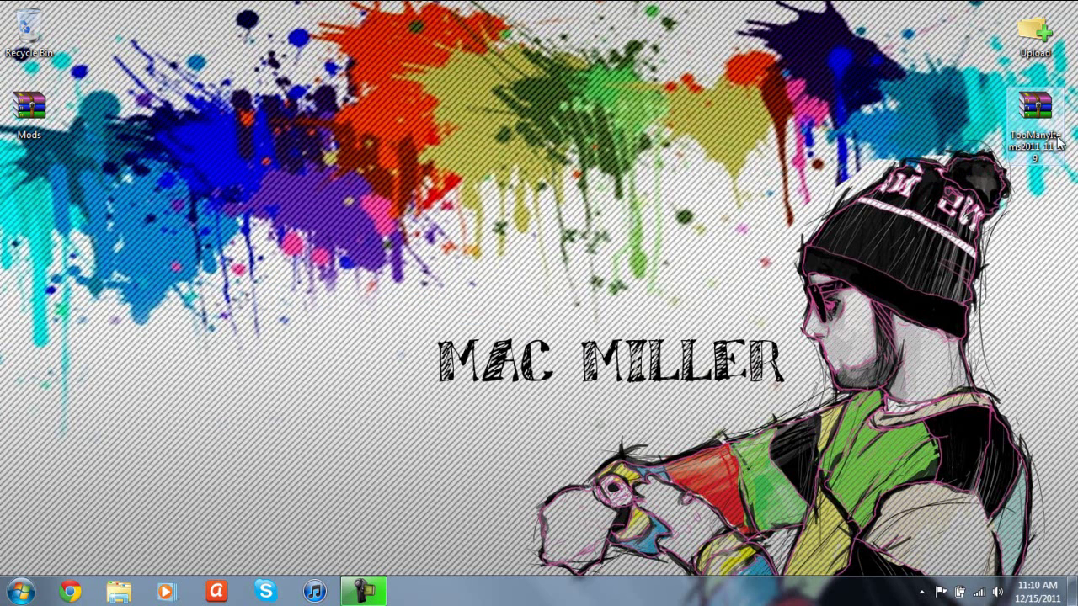
Step: Extract the TooManyItems2011_11_19 archive into a folder of the same name on the desktop and check the extracted files
{"action": "right_click", "coordinate": [1044, 127]}
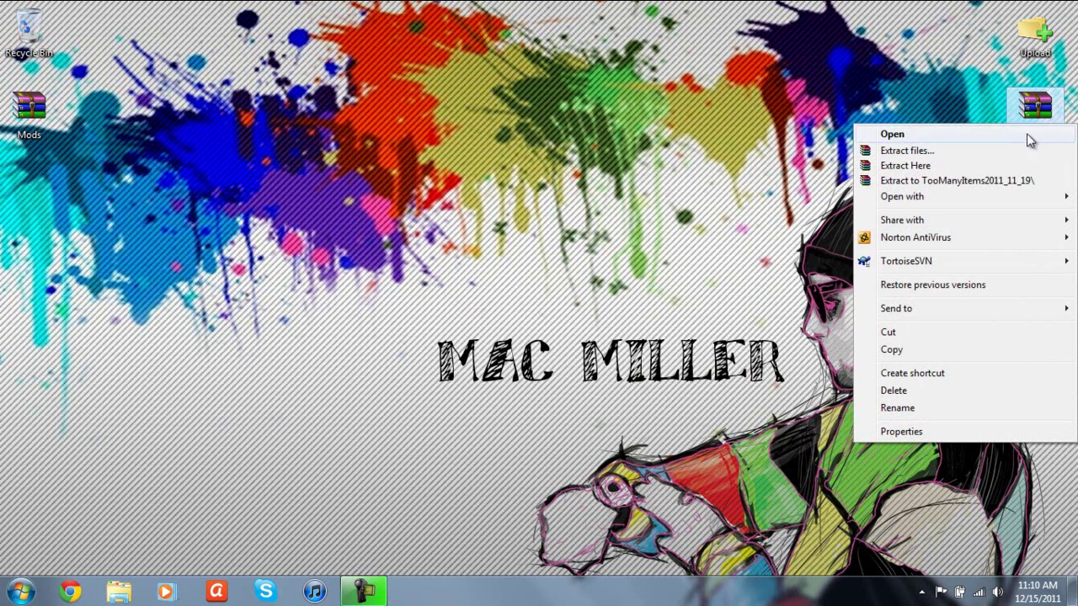
{"action": "left_click", "coordinate": [952, 179]}
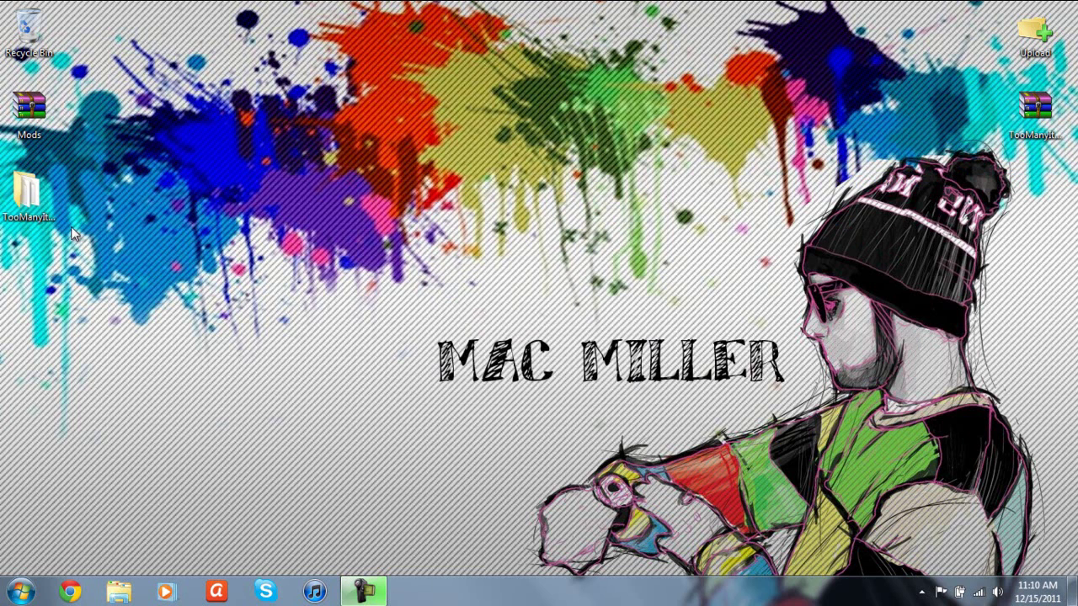
{"action": "double_click", "coordinate": [29, 192]}
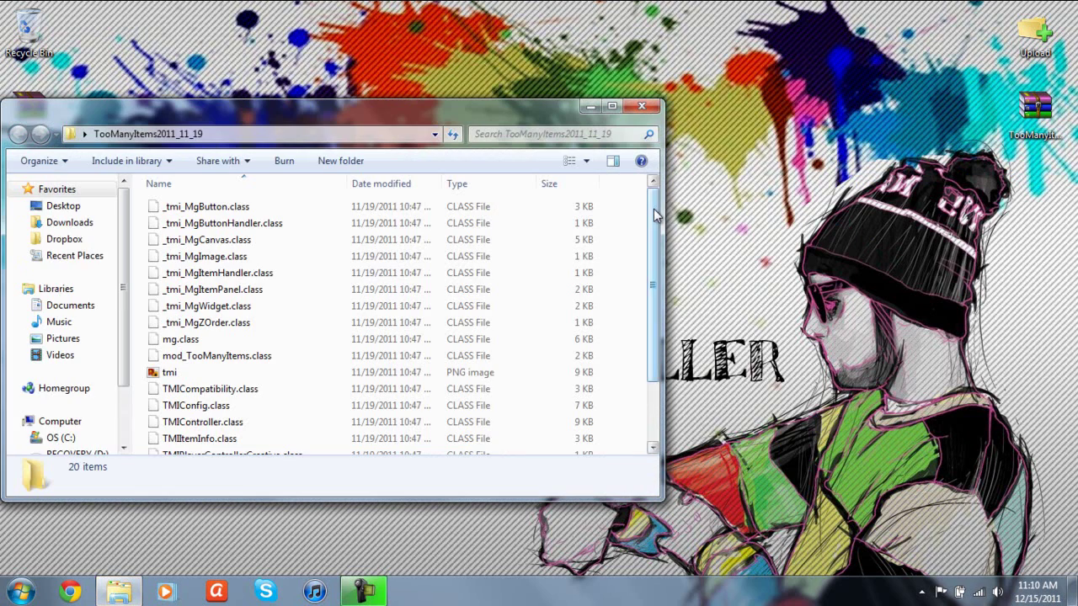
{"action": "left_click_drag", "start_coordinate": [649, 212], "coordinate": [645, 320]}
{"action": "scroll", "coordinate": [649, 245], "scroll_direction": "up", "scroll_amount": 2}
{"action": "left_click_drag", "start_coordinate": [523, 105], "coordinate": [733, 84]}
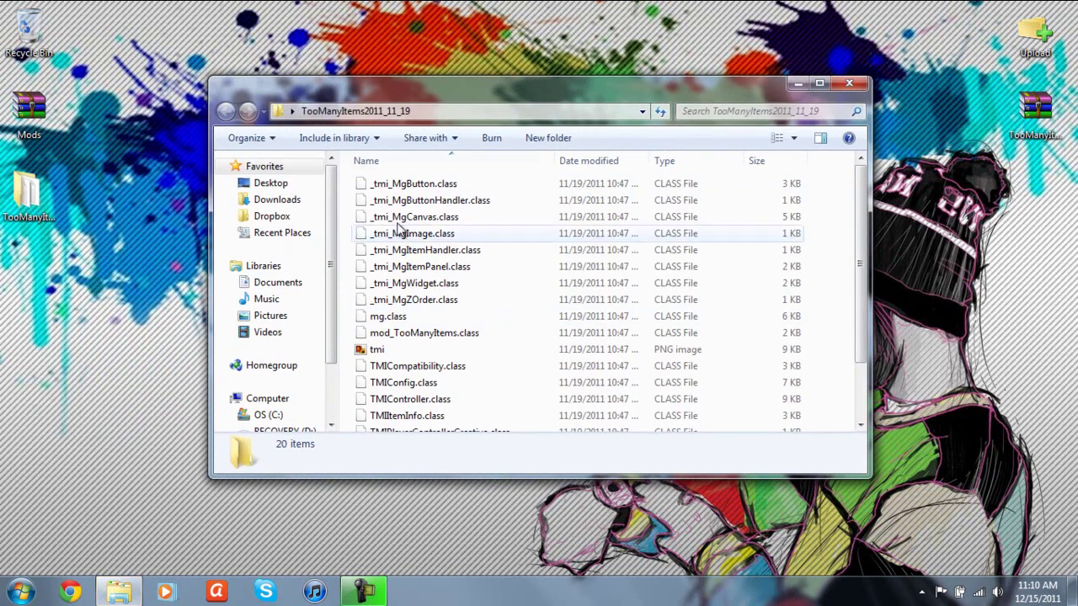
{"action": "left_click", "coordinate": [849, 83]}
Step: Open the bin folder inside .minecraft, reaching it through the %appdata% location
{"action": "left_click", "coordinate": [21, 591]}
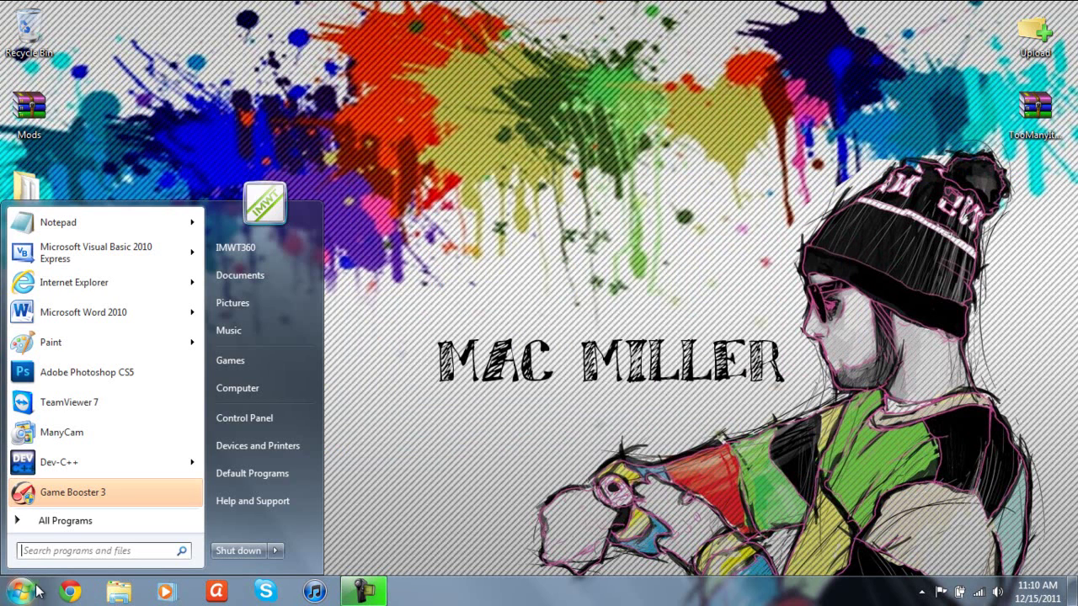
{"action": "type", "text": "%appd"}
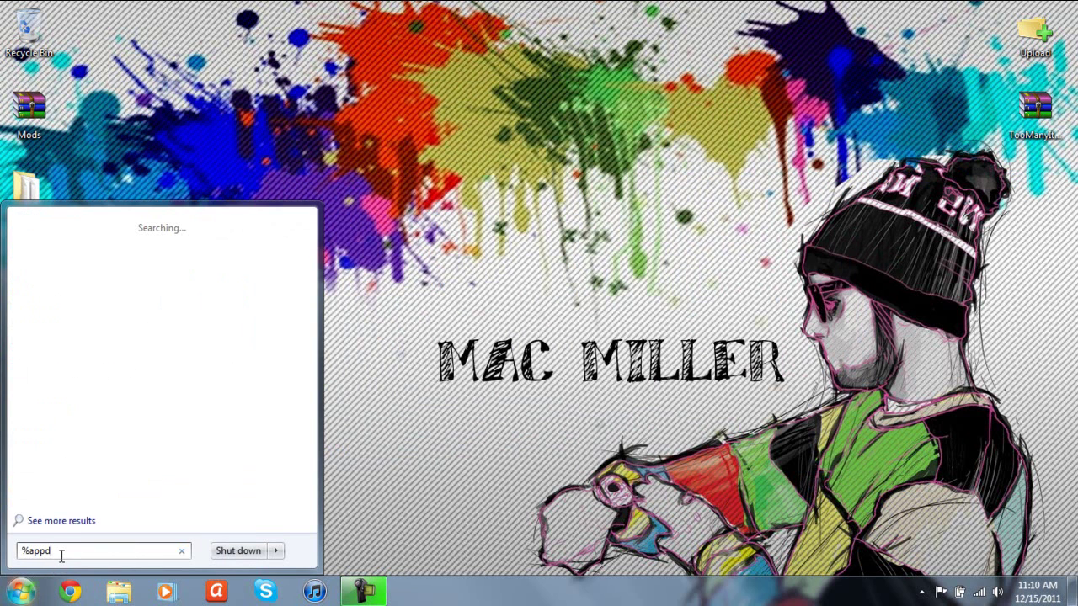
{"action": "type", "text": "ata%"}
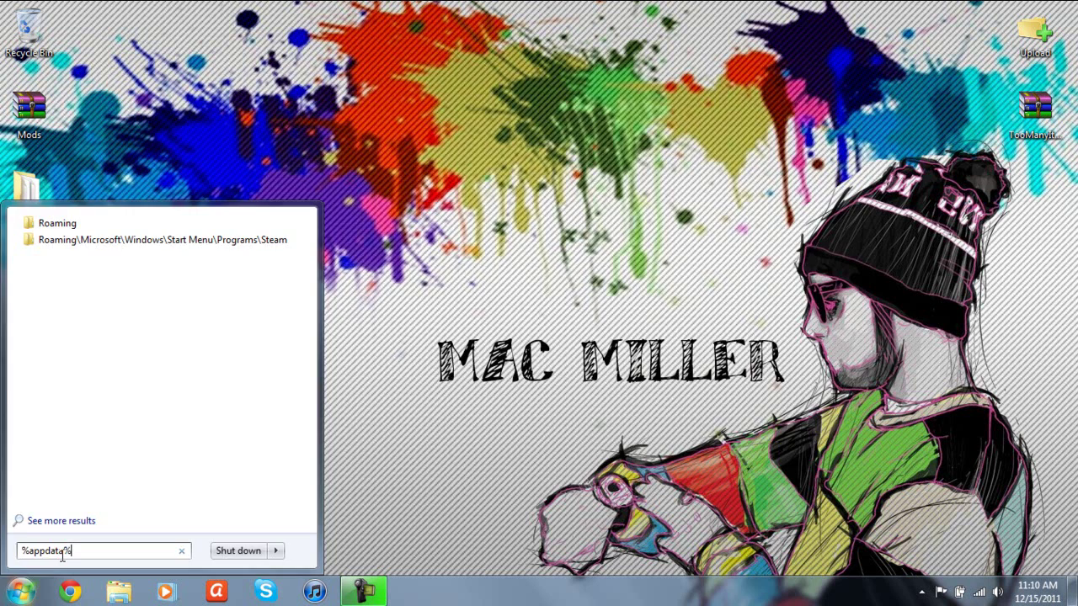
{"action": "key", "text": "Return"}
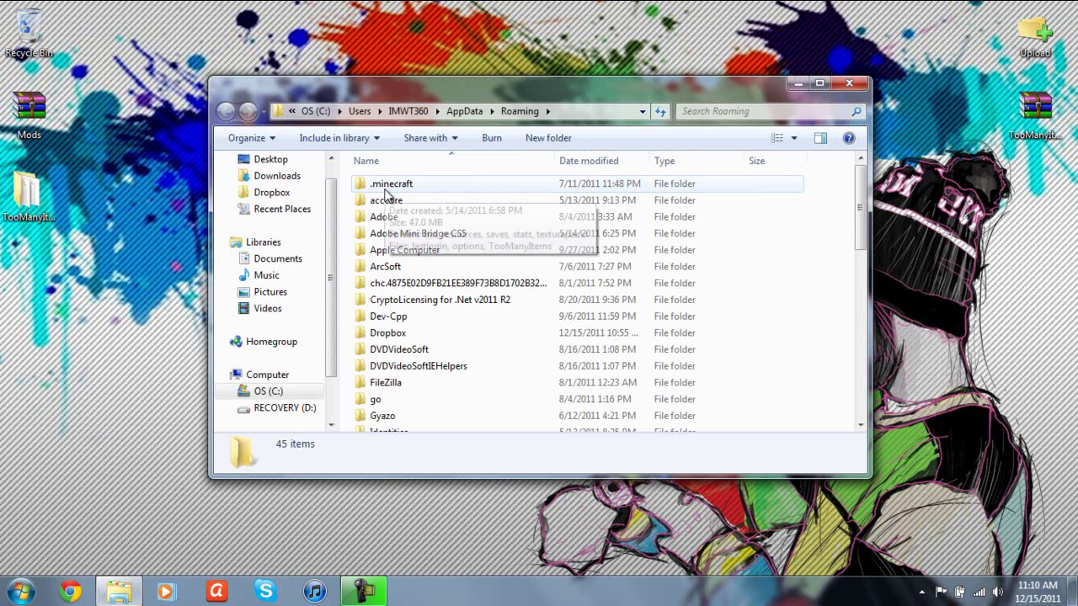
{"action": "double_click", "coordinate": [385, 186]}
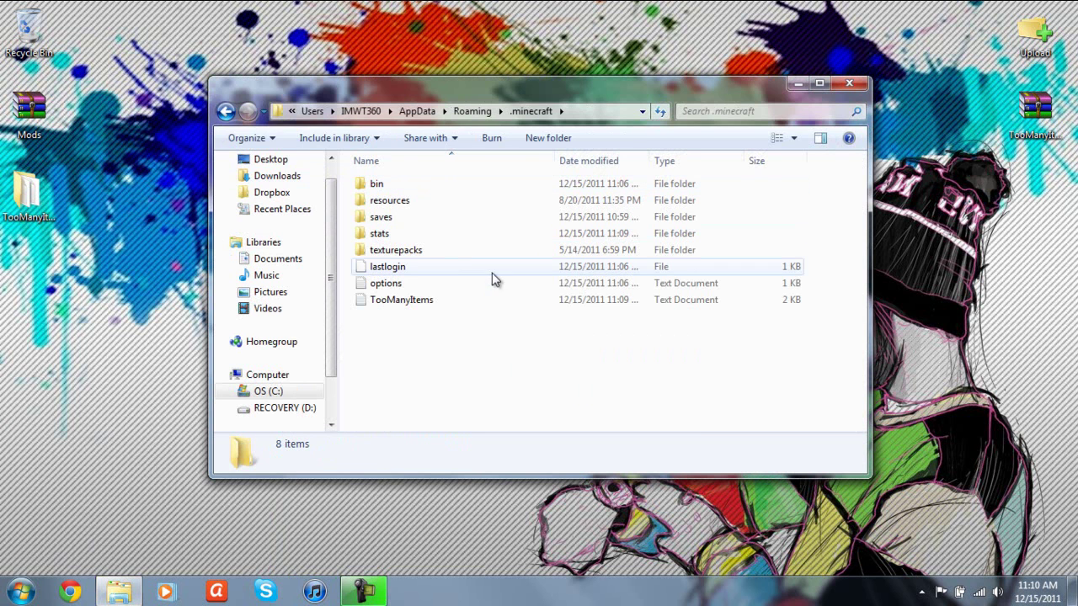
{"action": "double_click", "coordinate": [377, 183]}
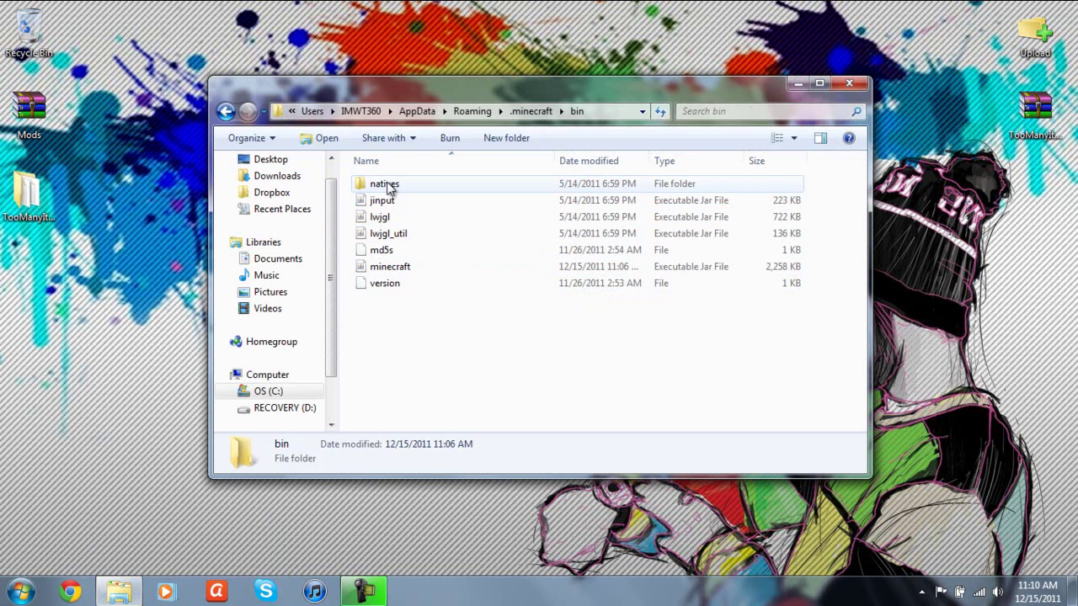
Step: Open the minecraft executable jar from the bin folder in WinRAR and dismiss the licence reminder
{"action": "mouse_move", "coordinate": [388, 274]}
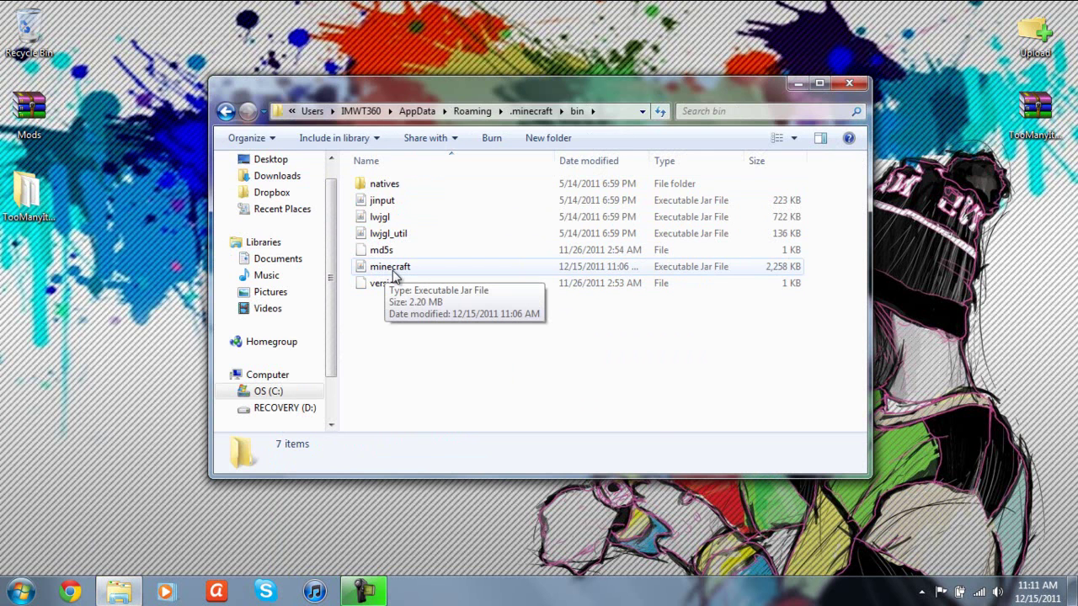
{"action": "right_click", "coordinate": [392, 274]}
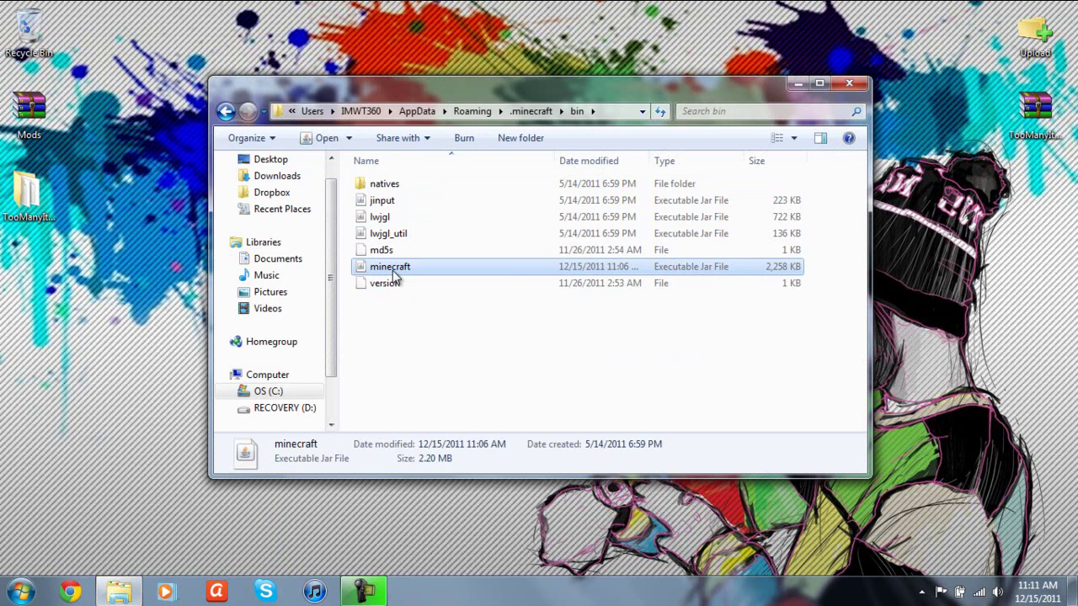
{"action": "mouse_move", "coordinate": [470, 299]}
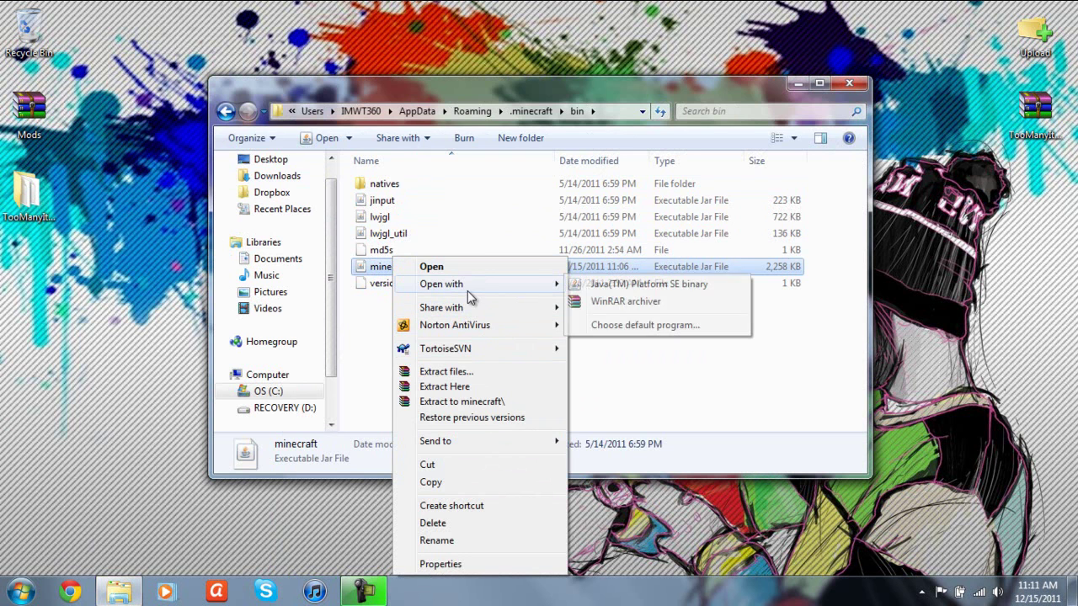
{"action": "left_click", "coordinate": [596, 304]}
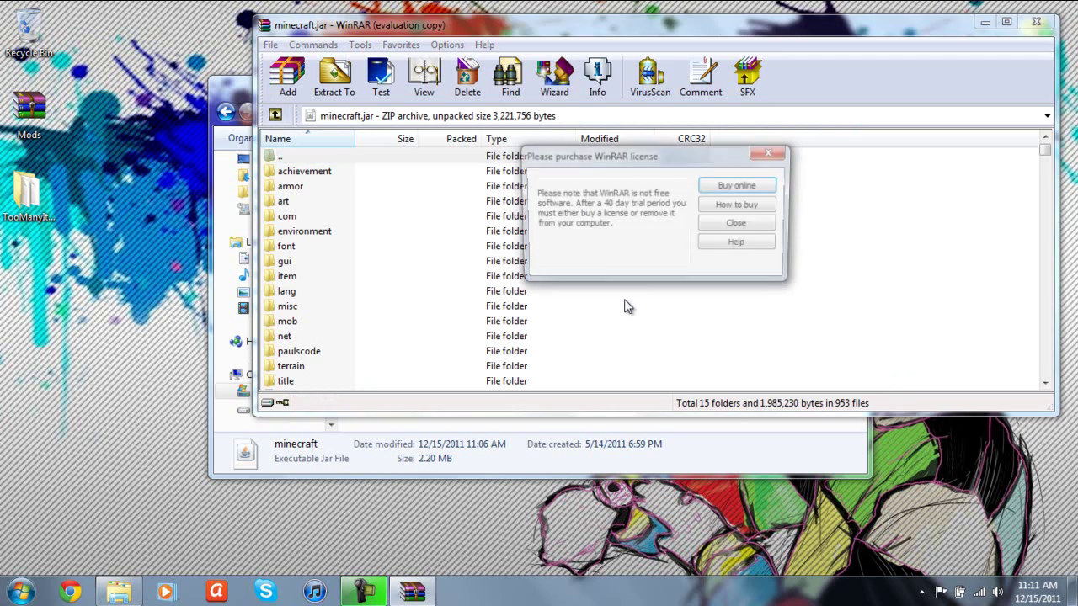
{"action": "left_click", "coordinate": [738, 223]}
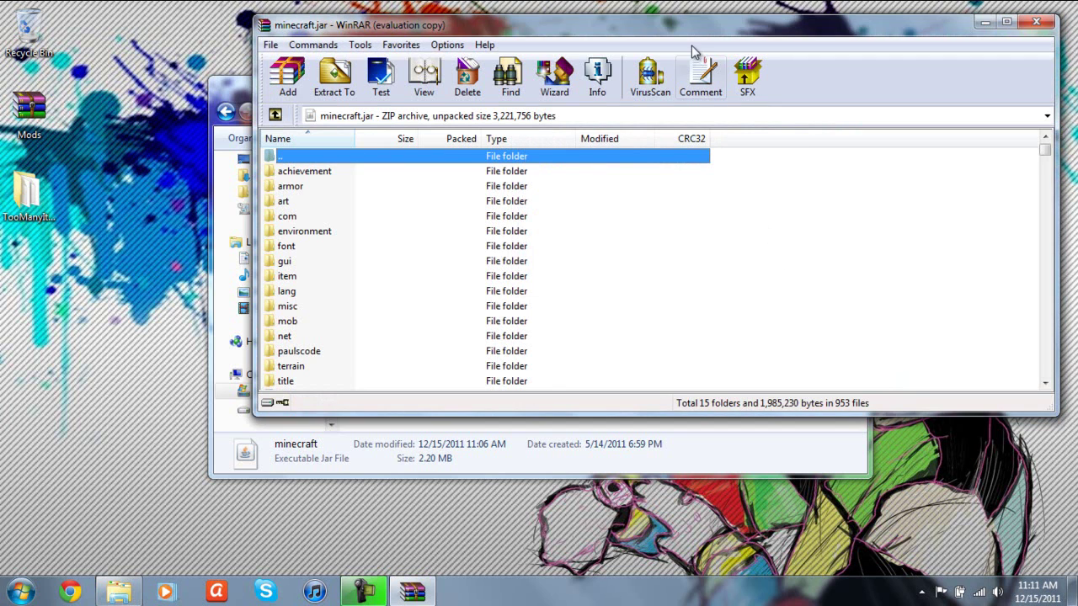
{"action": "left_click_drag", "start_coordinate": [683, 32], "coordinate": [593, 92]}
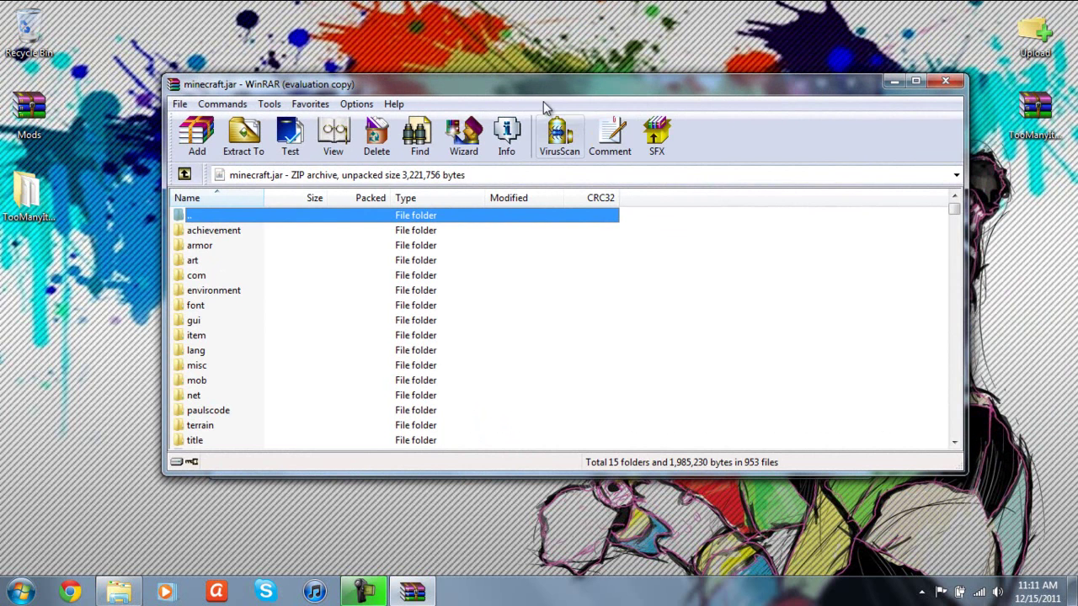
{"action": "left_click_drag", "start_coordinate": [537, 94], "coordinate": [536, 93]}
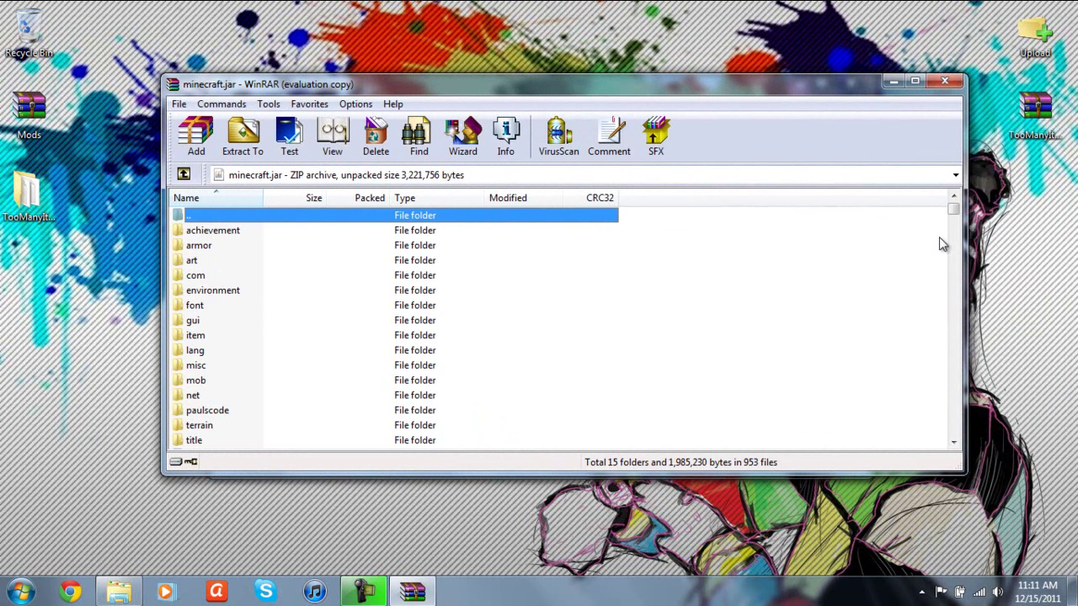
{"action": "left_click_drag", "start_coordinate": [953, 211], "coordinate": [954, 215]}
{"action": "key", "text": "Home"}
{"action": "right_click", "coordinate": [201, 368]}
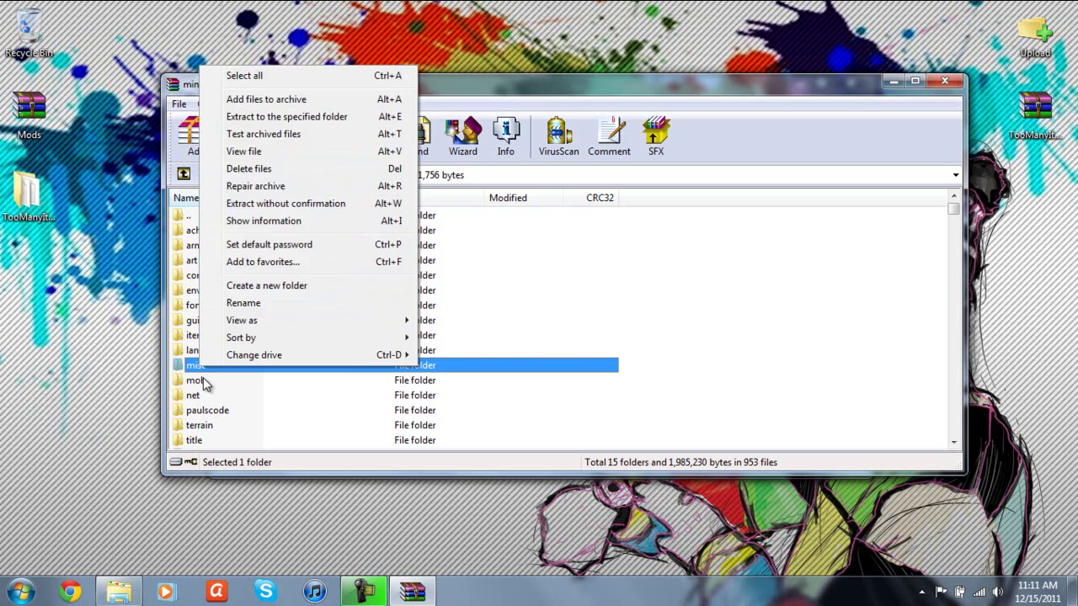
{"action": "left_click", "coordinate": [235, 381]}
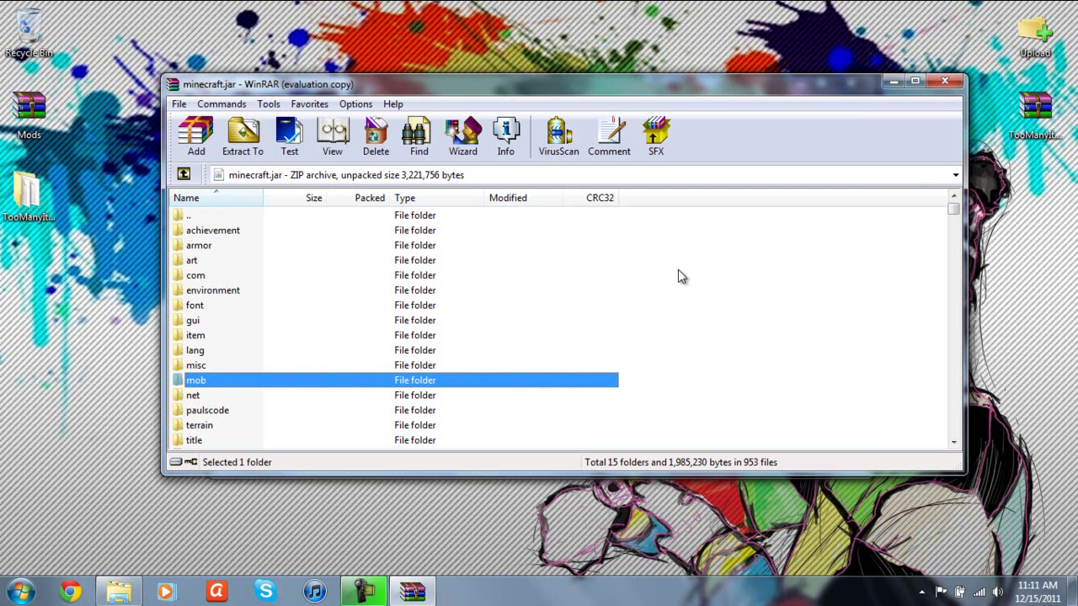
Step: Add all files from the desktop TooManyItems2011_11_19 folder to the root of minecraft.jar, using the Add and replace files update mode
{"action": "scroll", "coordinate": [954, 231], "scroll_direction": "down", "scroll_amount": 15}
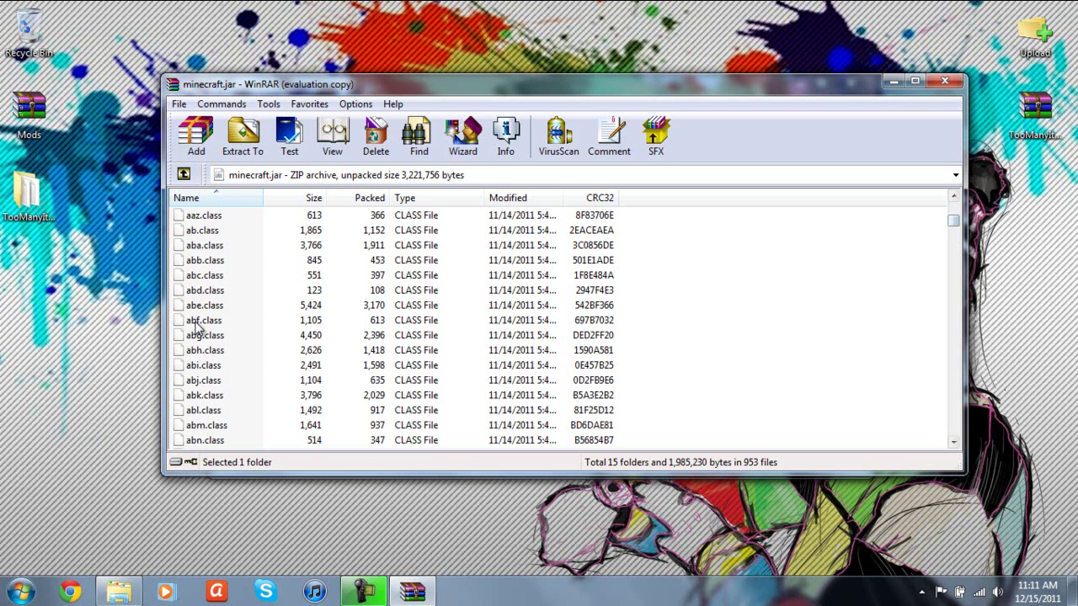
{"action": "double_click", "coordinate": [33, 202]}
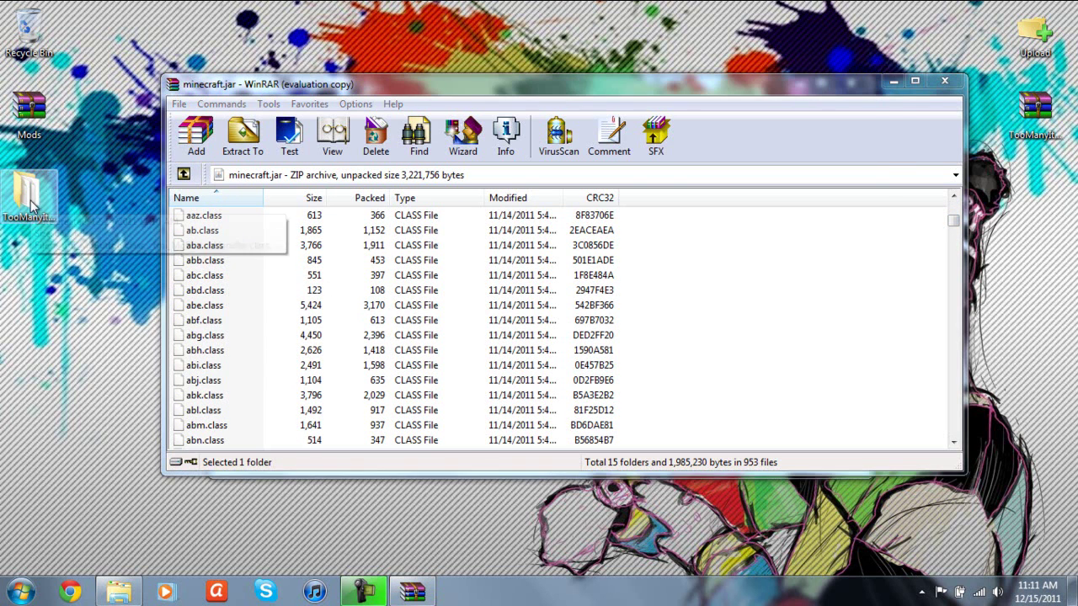
{"action": "left_click", "coordinate": [438, 207]}
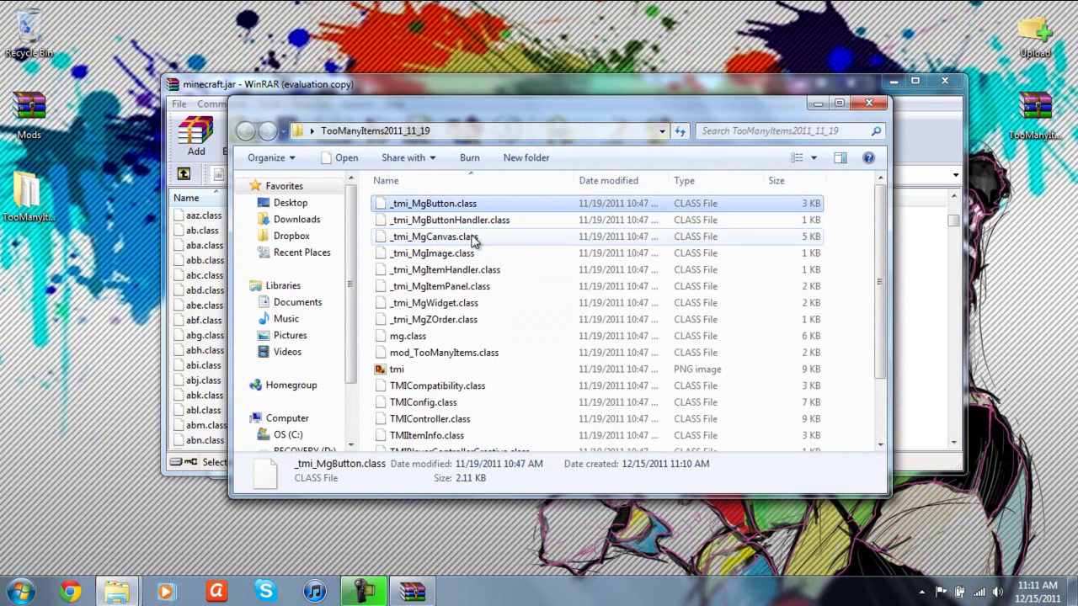
{"action": "key", "text": "ctrl+a"}
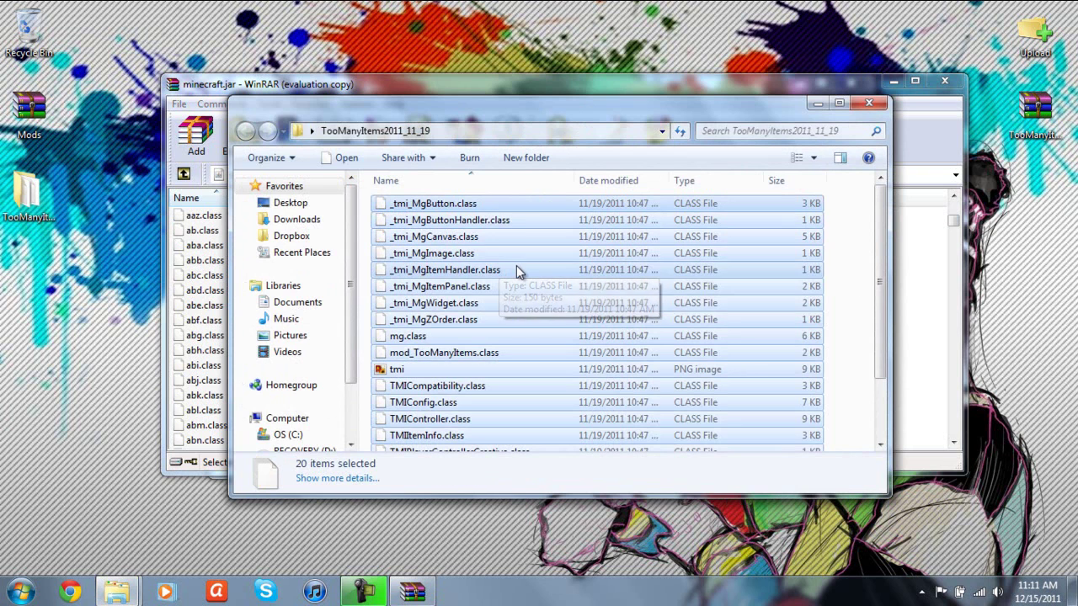
{"action": "left_click_drag", "start_coordinate": [400, 135], "coordinate": [250, 104]}
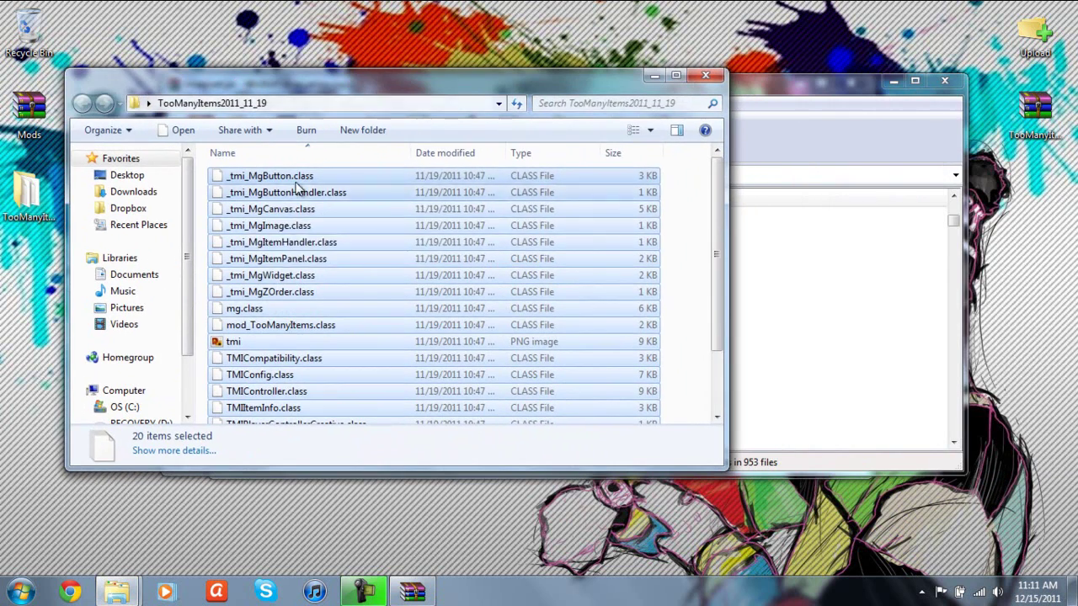
{"action": "left_click_drag", "start_coordinate": [257, 226], "coordinate": [838, 313]}
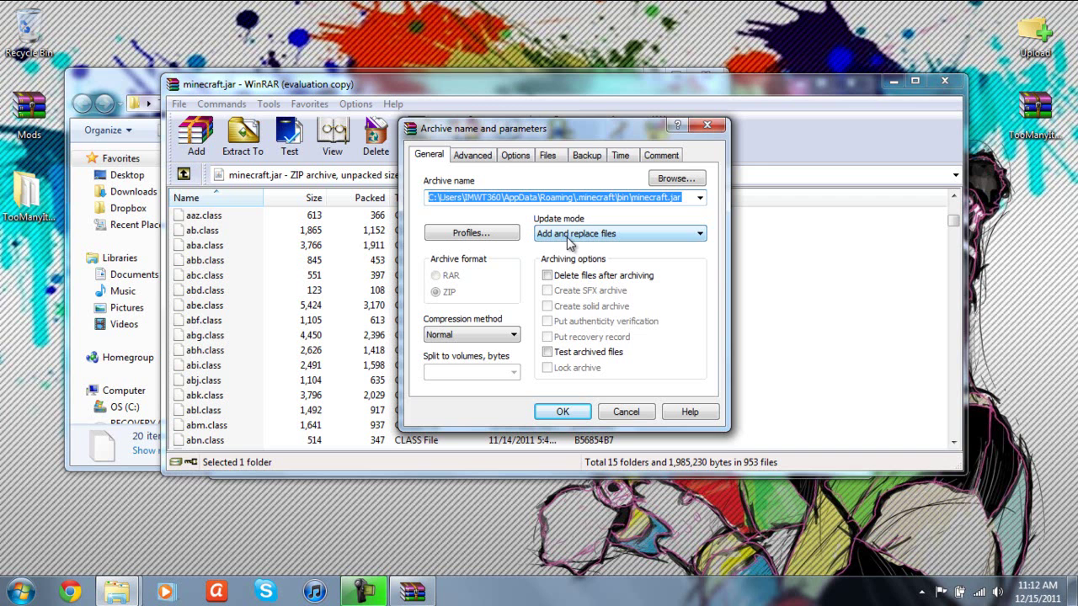
{"action": "left_click", "coordinate": [588, 412]}
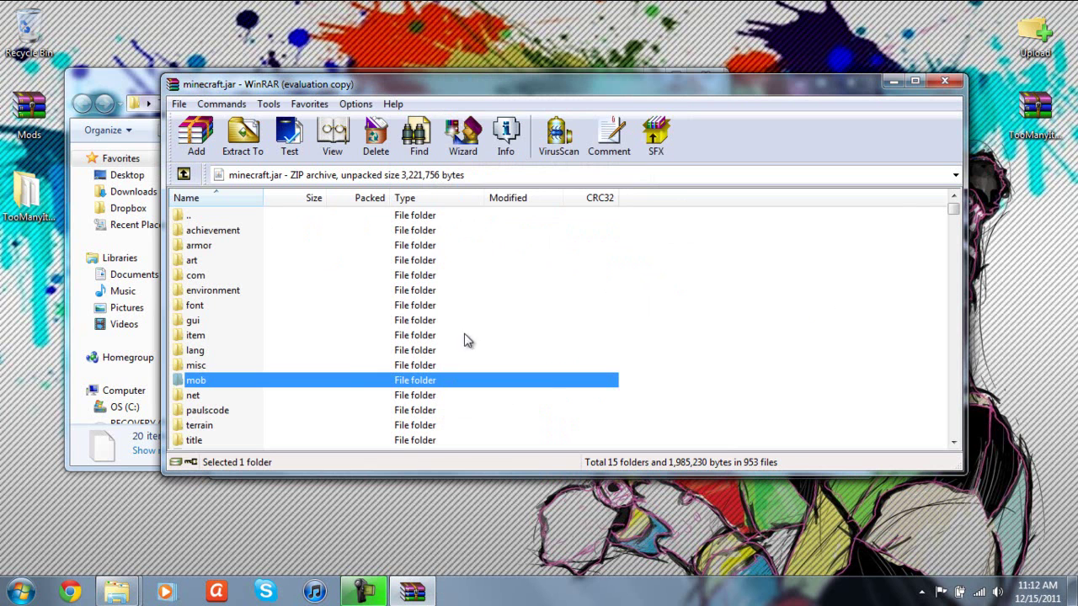
Step: Close the minecraft.jar archive, the TooManyItems2011_11_19 folder and the bin folder
{"action": "left_click", "coordinate": [944, 82]}
{"action": "left_click", "coordinate": [706, 75]}
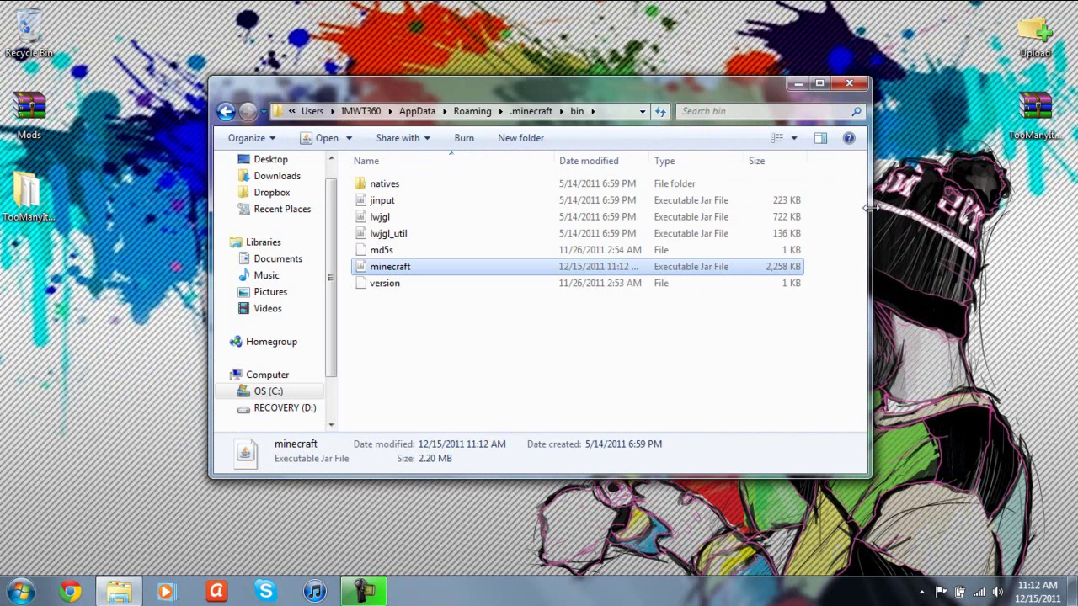
{"action": "left_click", "coordinate": [848, 83]}
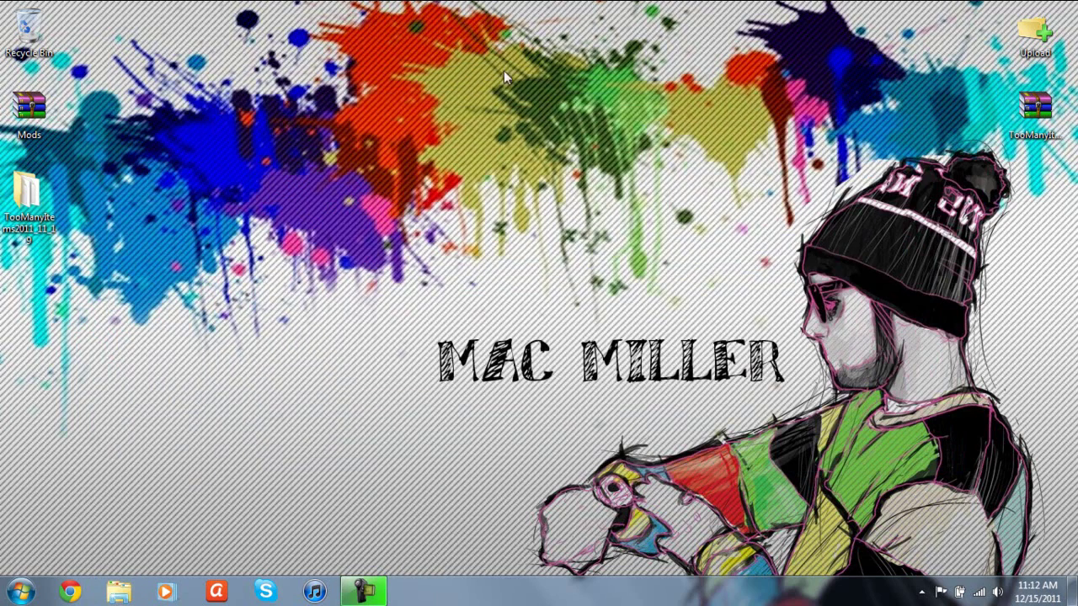
Step: Launch Minecraft with the saved login and open the singleplayer world selection
{"action": "left_click", "coordinate": [479, 31]}
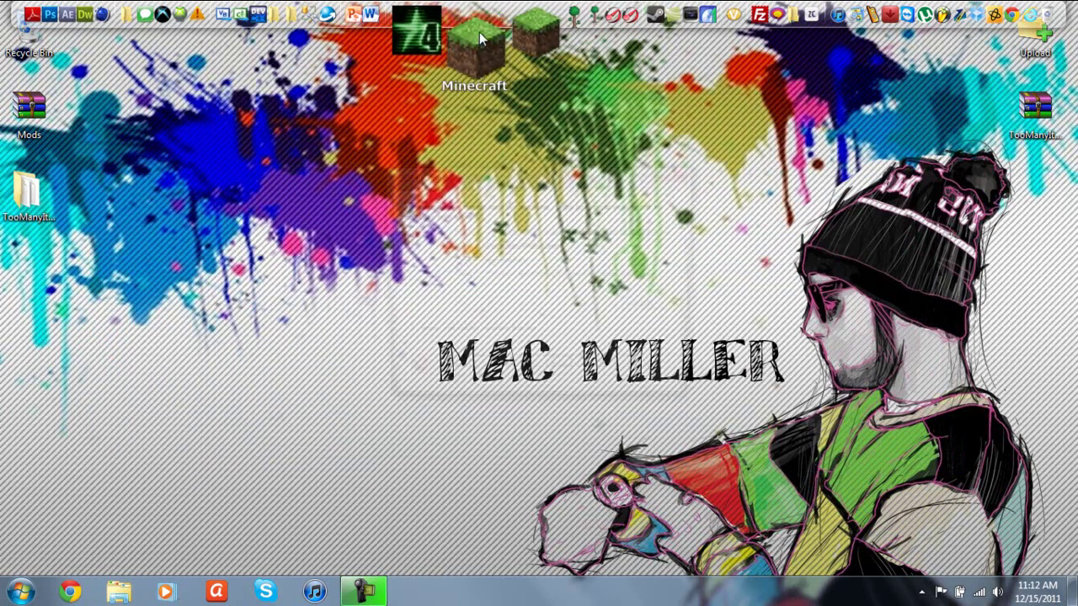
{"action": "left_click", "coordinate": [587, 309]}
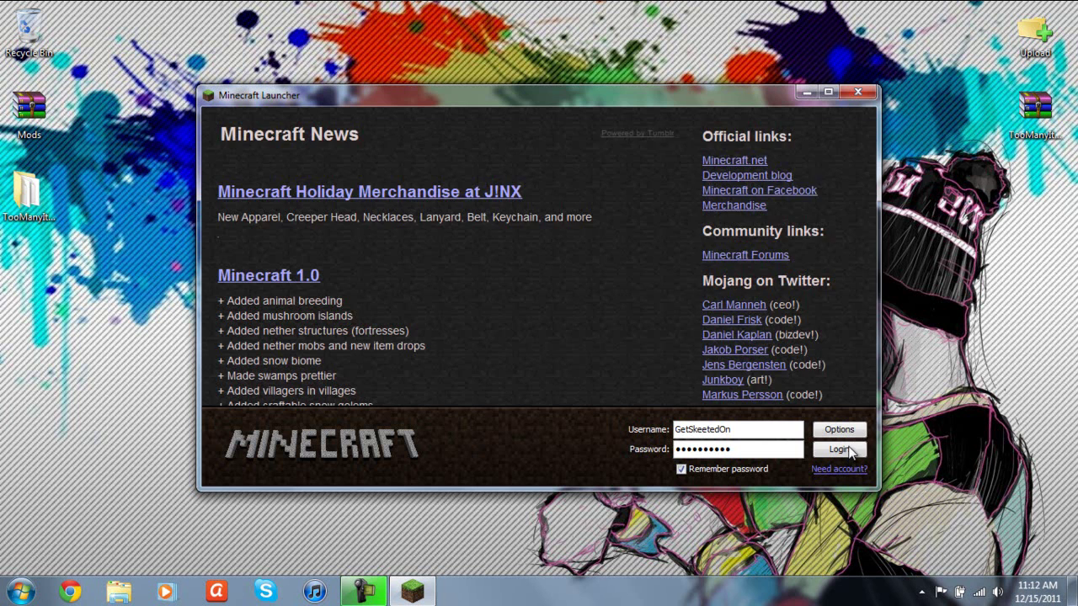
{"action": "left_click", "coordinate": [849, 453]}
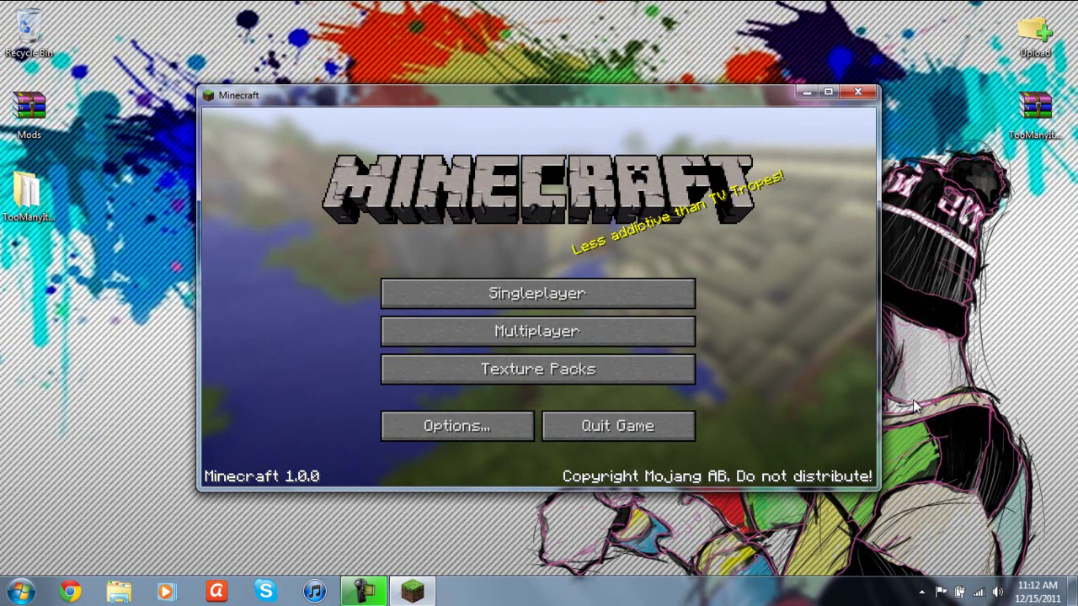
{"action": "left_click", "coordinate": [614, 304]}
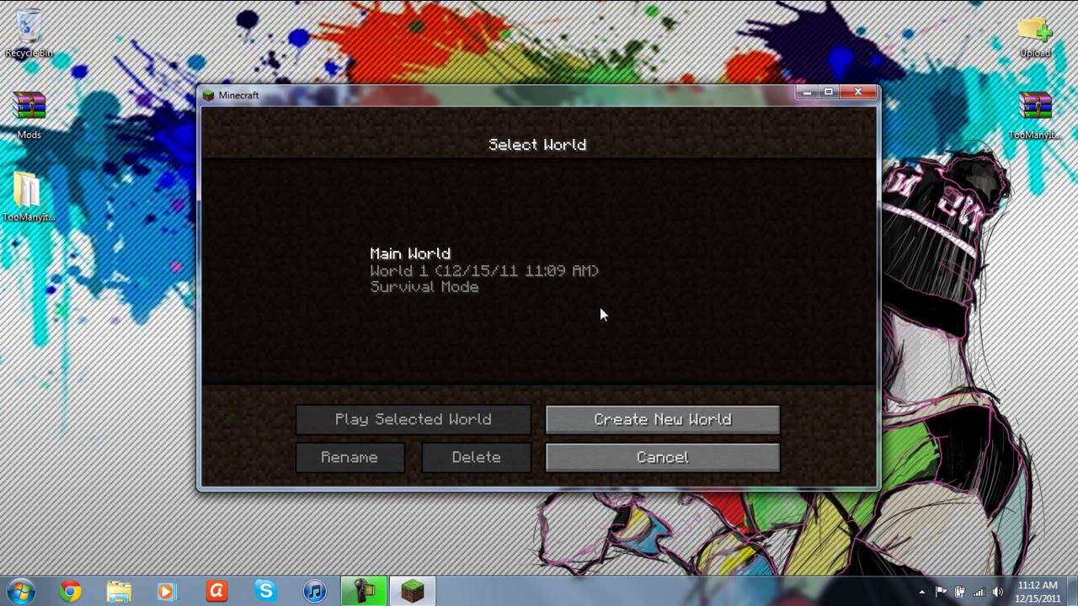
Step: Load the singleplayer world Main World, then open the inventory with the TooManyItems overlay shown
{"action": "left_click", "coordinate": [454, 276]}
{"action": "left_click", "coordinate": [443, 419]}
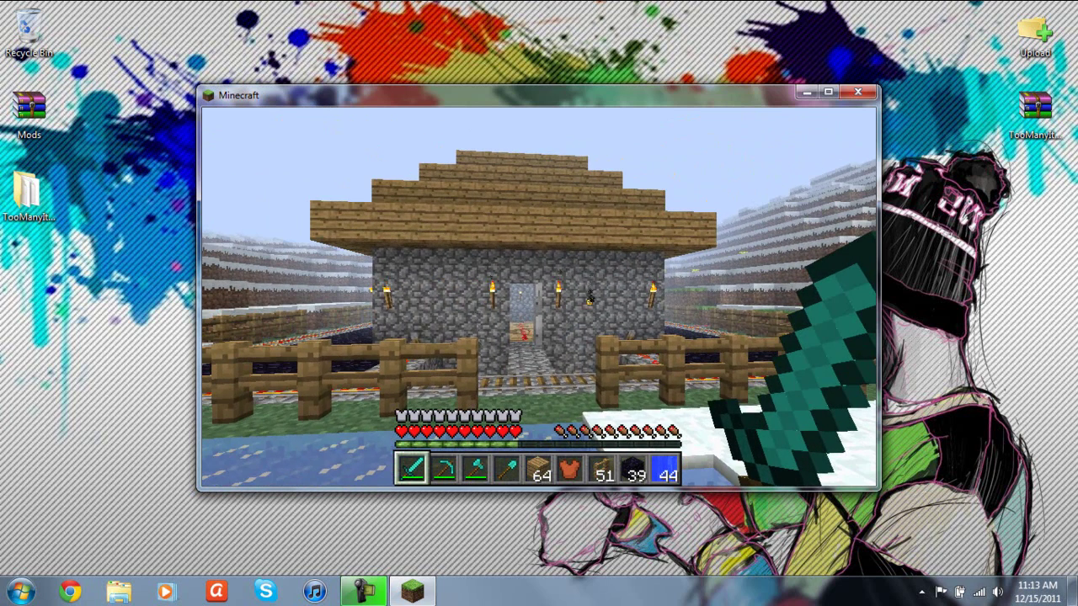
{"action": "key", "text": "e"}
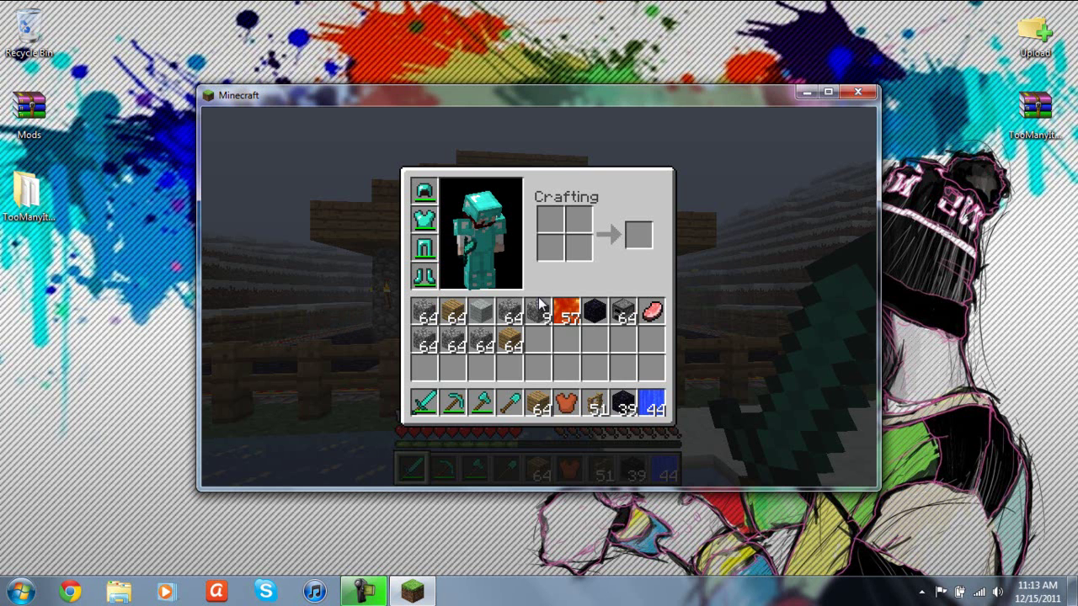
{"action": "key", "text": "o"}
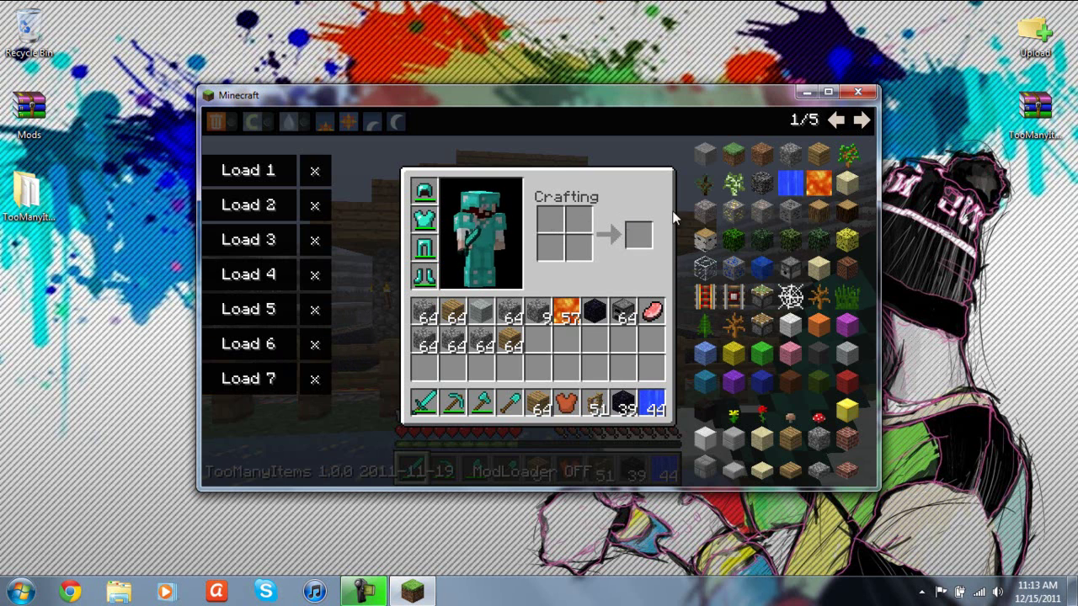
Step: Take a stack of 64 golden apples from page 3 of the TooManyItems item list and place it in an empty inventory slot
{"action": "left_click", "coordinate": [866, 122]}
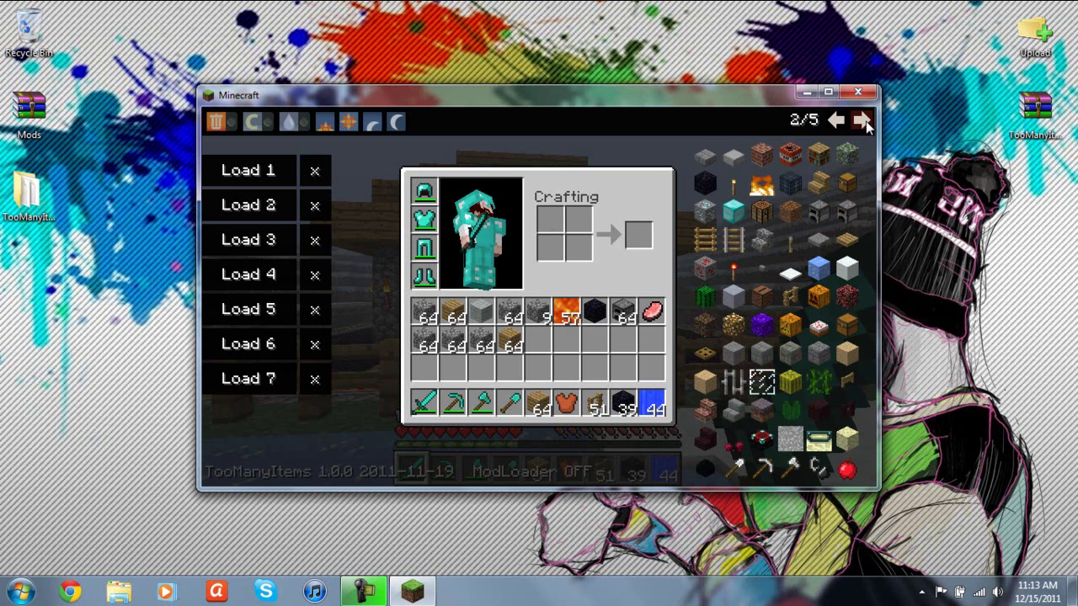
{"action": "left_click", "coordinate": [866, 122]}
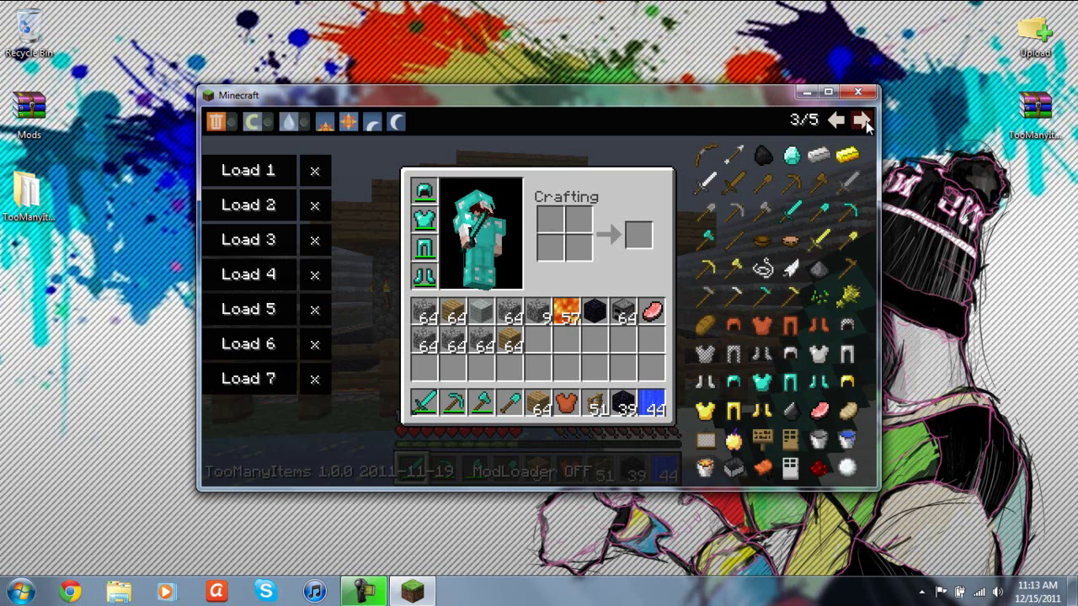
{"action": "left_click", "coordinate": [731, 449]}
{"action": "left_click", "coordinate": [539, 345]}
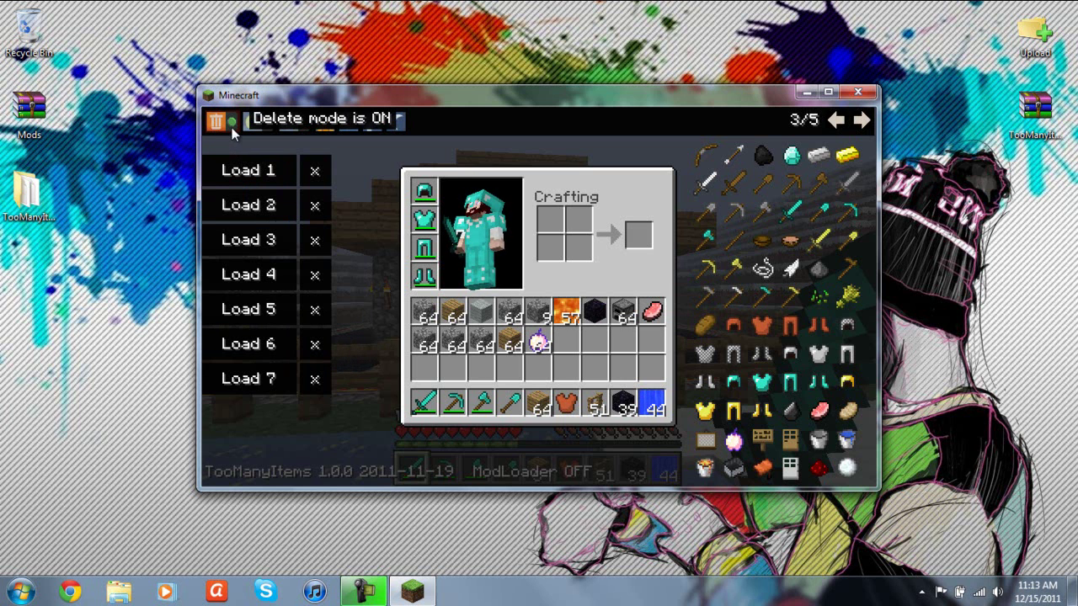
Step: Remove the golden apple stack from the inventory using delete mode, and return the item list to page 1
{"action": "left_click", "coordinate": [544, 347]}
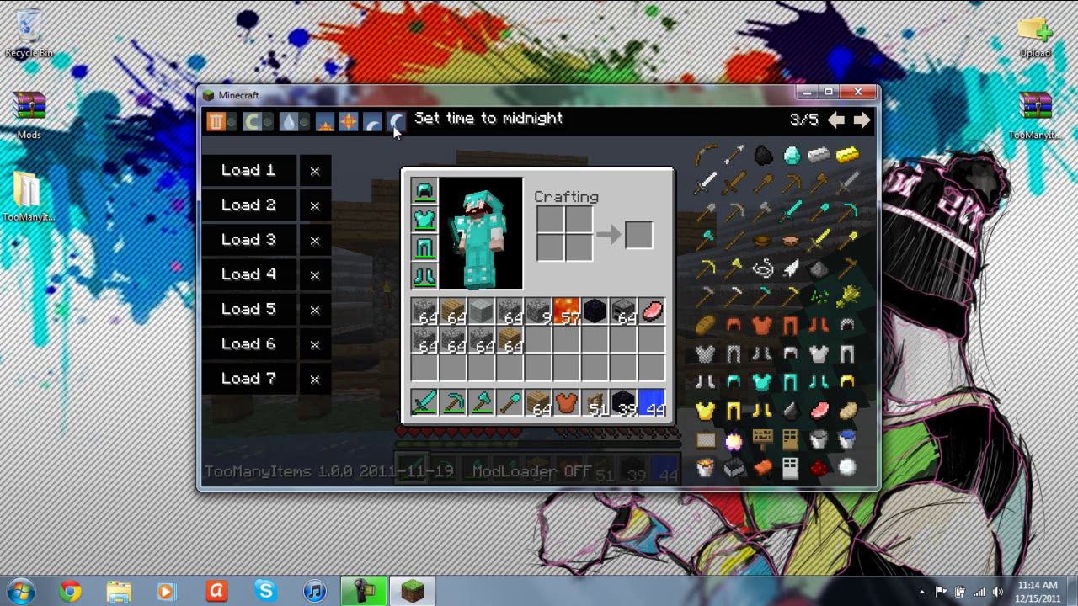
{"action": "left_click", "coordinate": [833, 121]}
{"action": "left_click", "coordinate": [835, 121]}
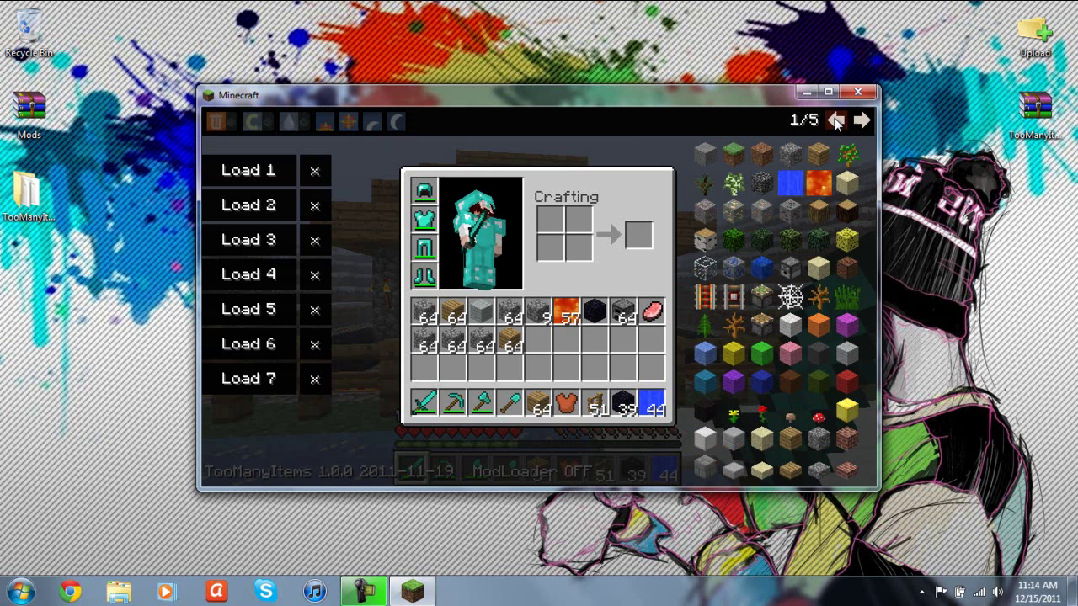